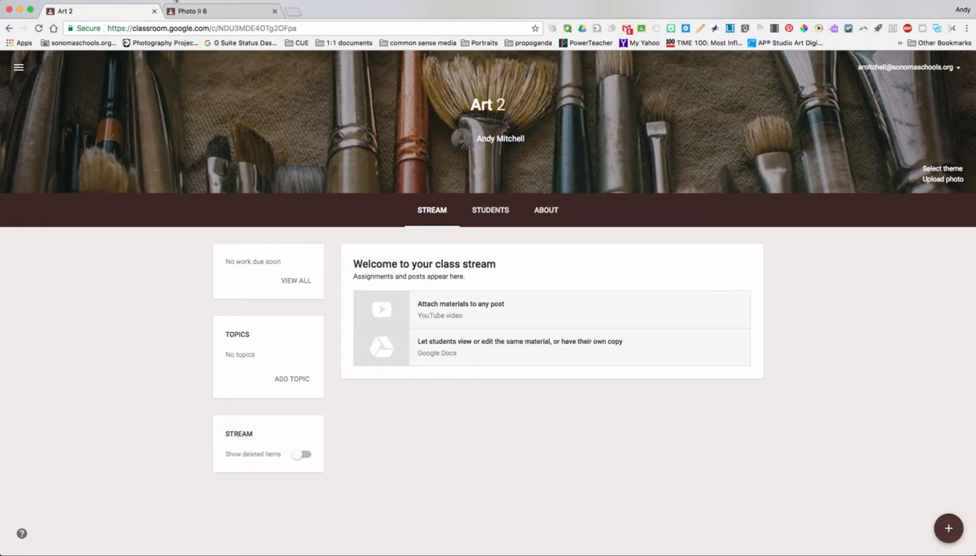
# Switch to the Photo II 6 class and browse its topics, checking the Morning Slide topic's options and opening Camera Controls
pyautogui.click(198, 10)
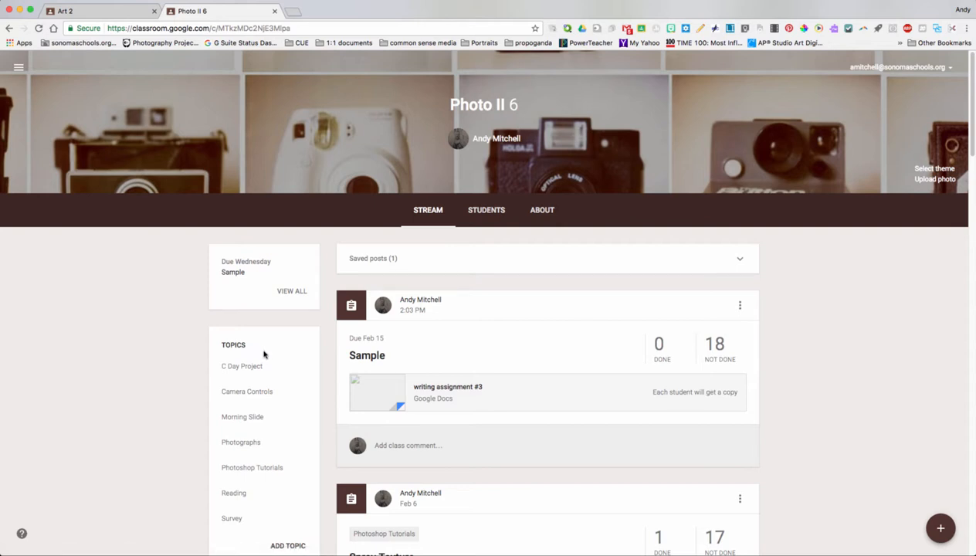
pyautogui.click(266, 421)
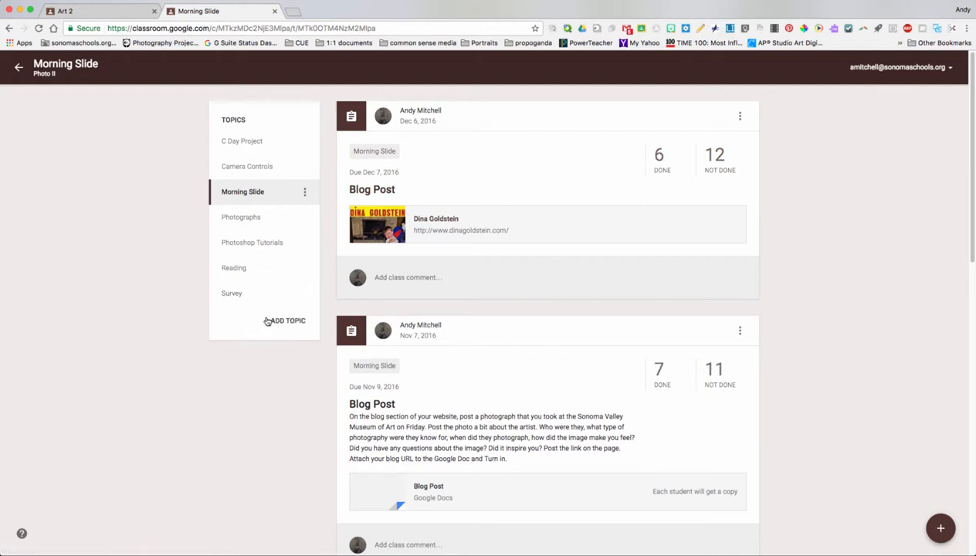
pyautogui.click(304, 191)
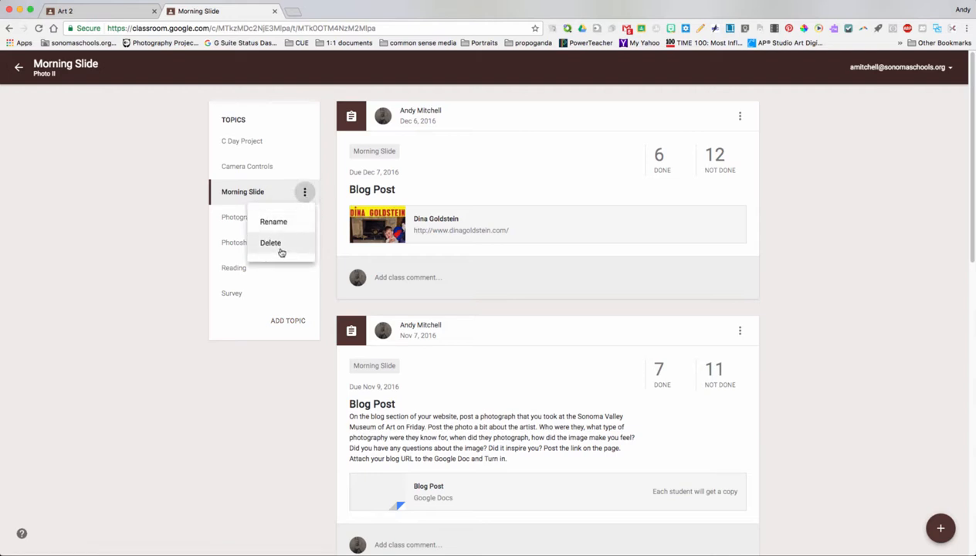
pyautogui.click(152, 257)
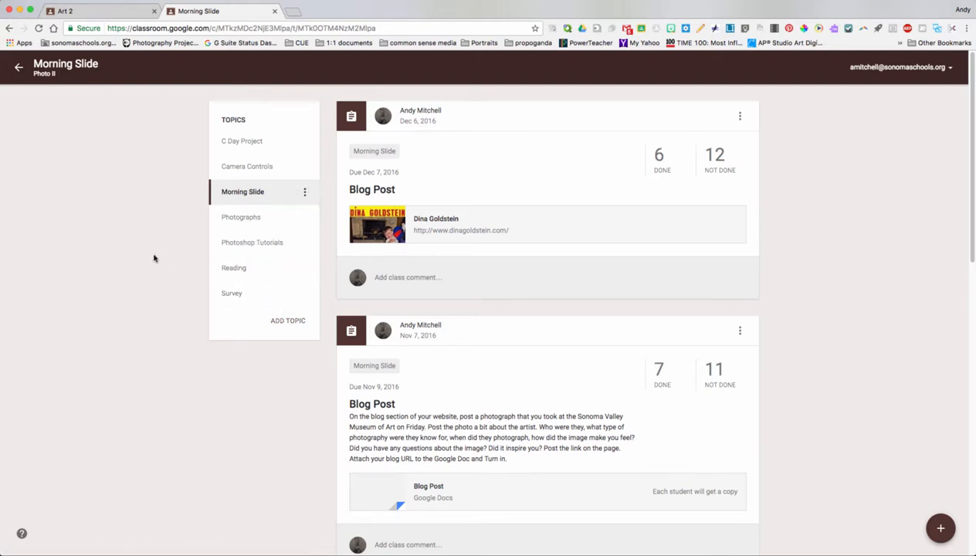
pyautogui.click(244, 142)
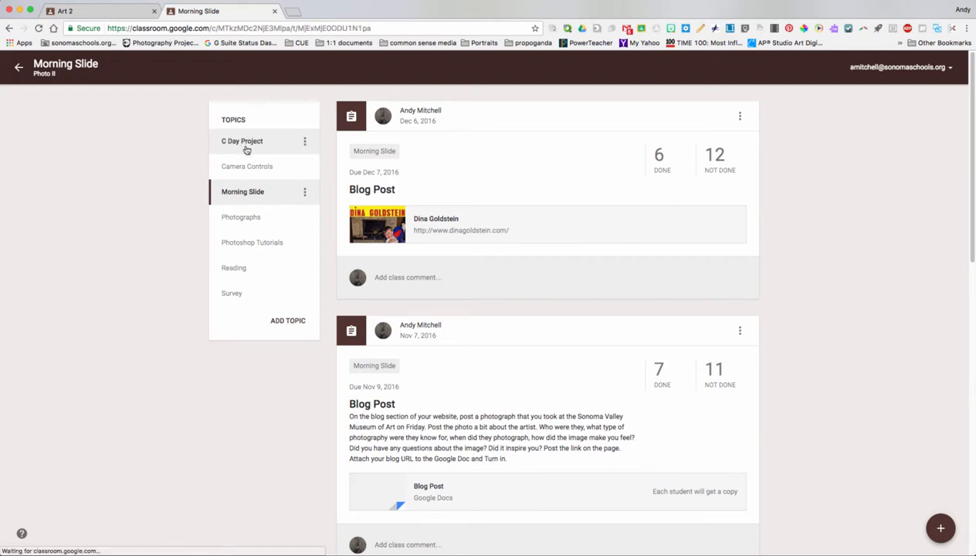
pyautogui.click(268, 176)
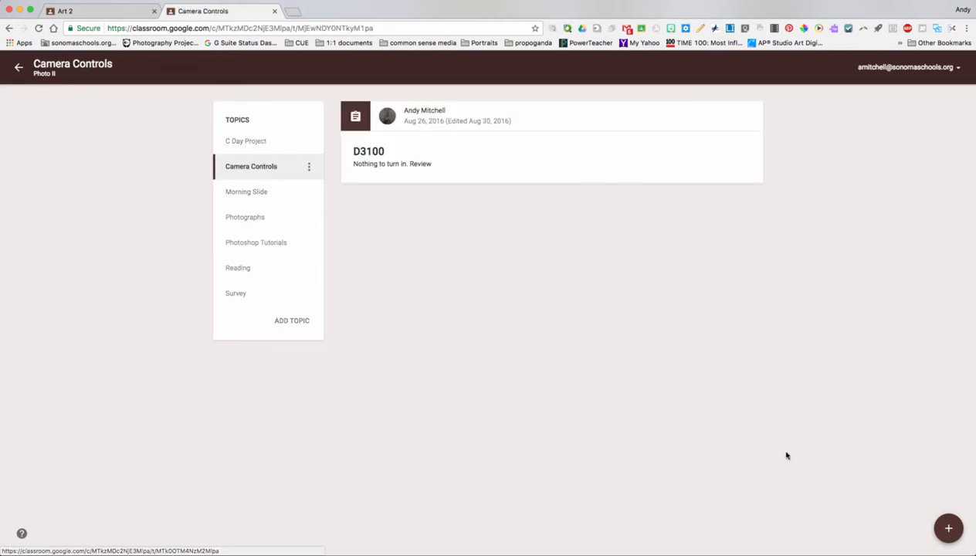
# Start a new assignment from the Camera Controls topic of the Photo II 6 class
pyautogui.click(948, 528)
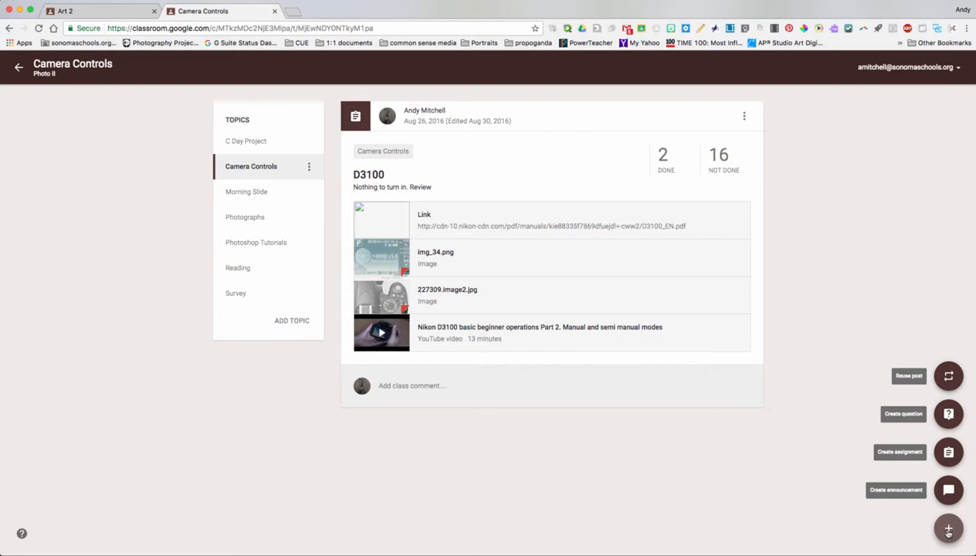
pyautogui.click(937, 450)
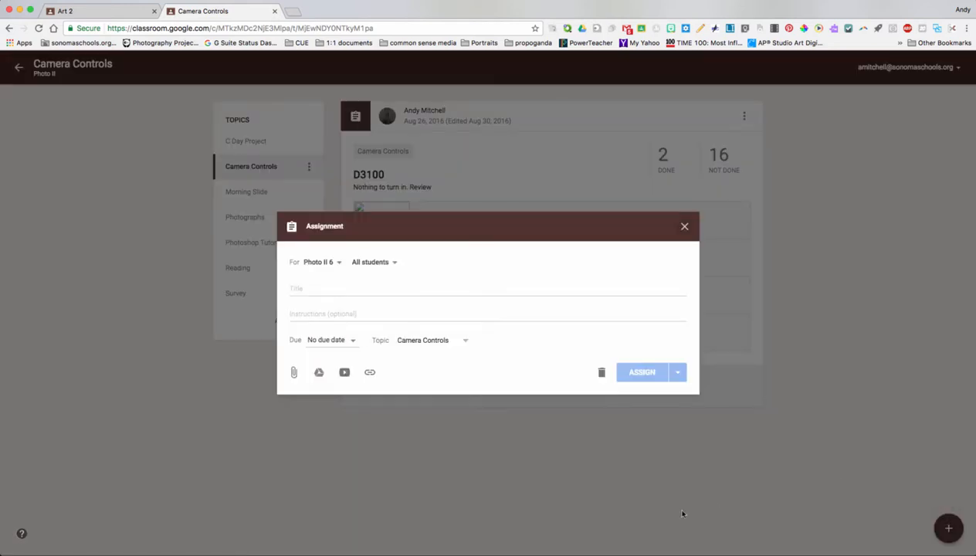
pyautogui.click(340, 263)
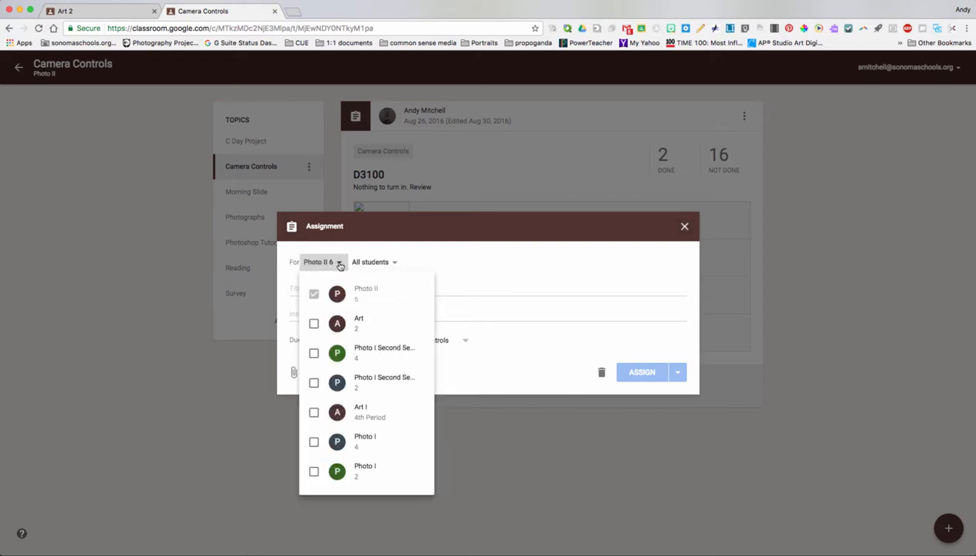
pyautogui.click(314, 324)
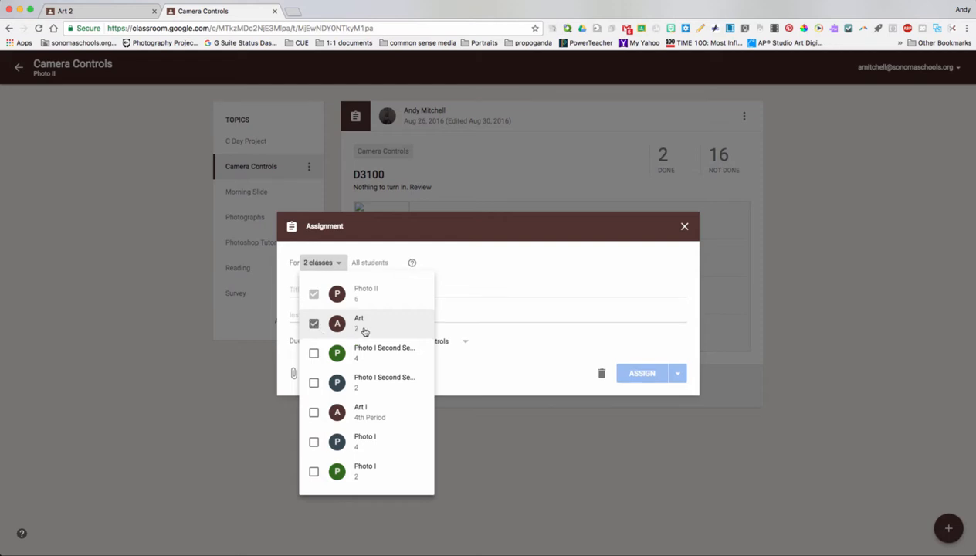
pyautogui.click(314, 324)
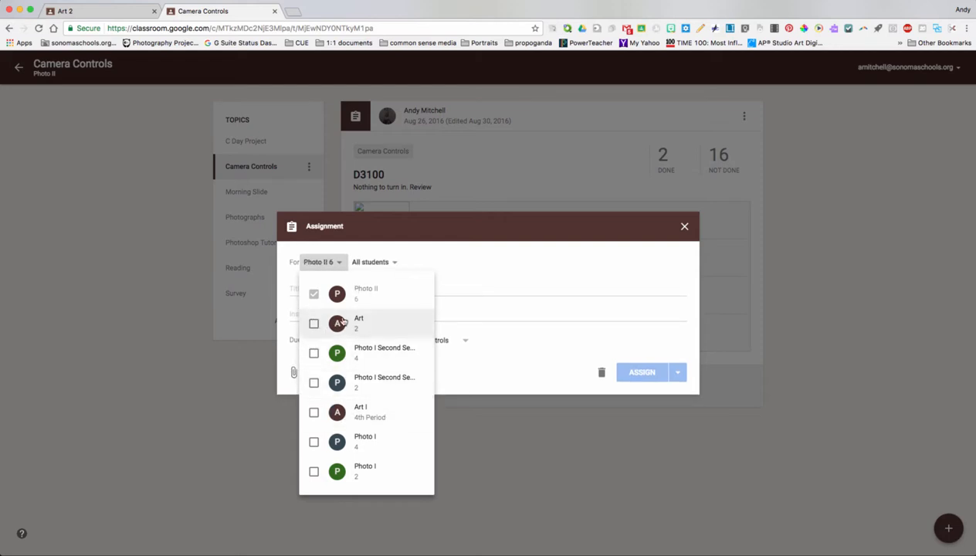
pyautogui.click(437, 267)
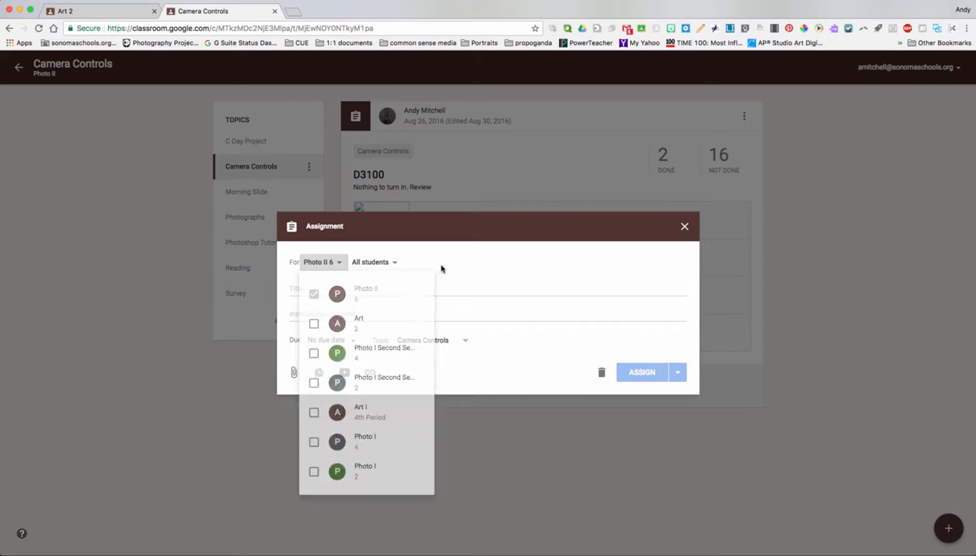
pyautogui.click(393, 264)
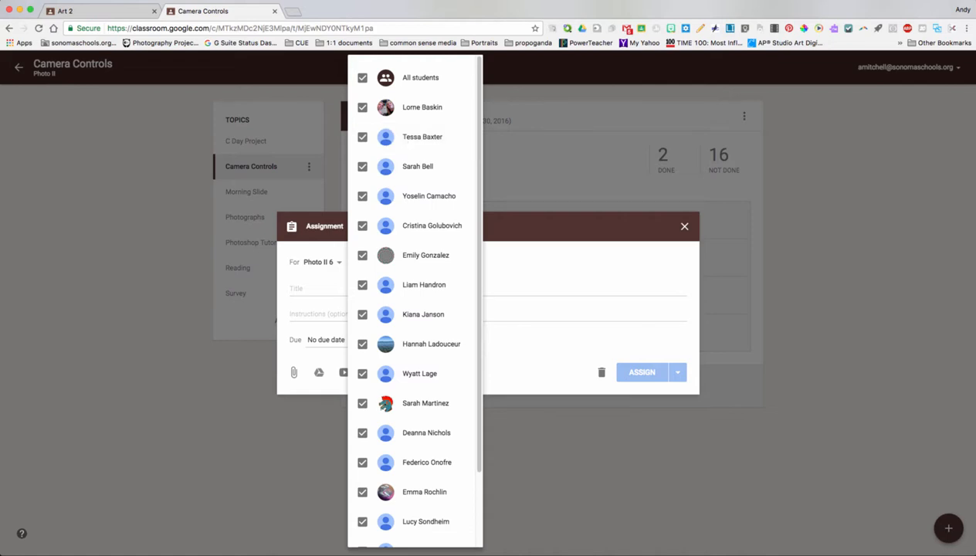
pyautogui.click(362, 79)
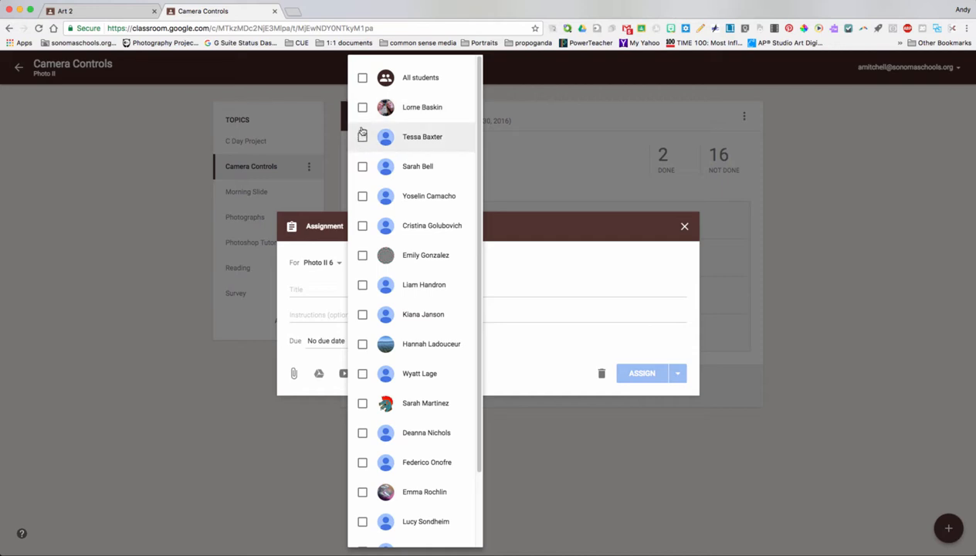
pyautogui.click(362, 80)
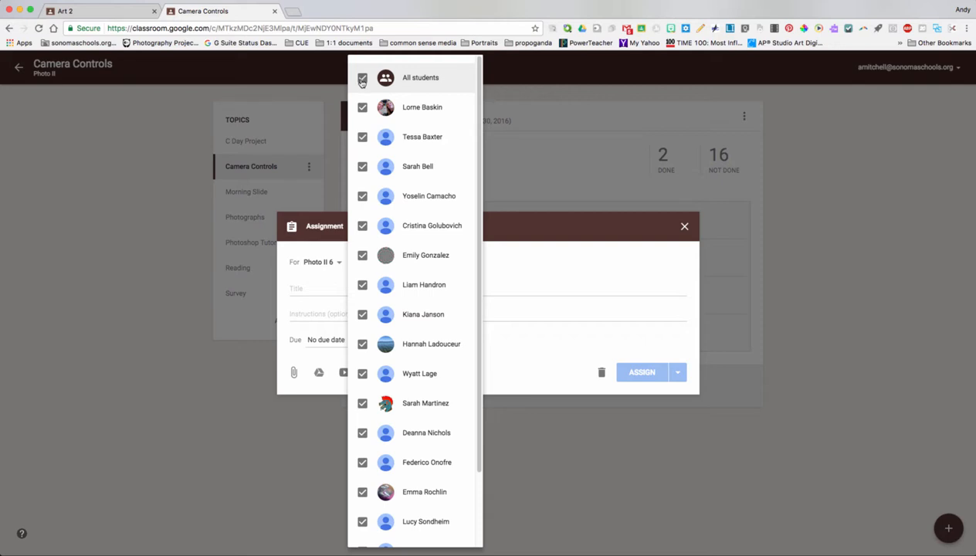
pyautogui.click(490, 251)
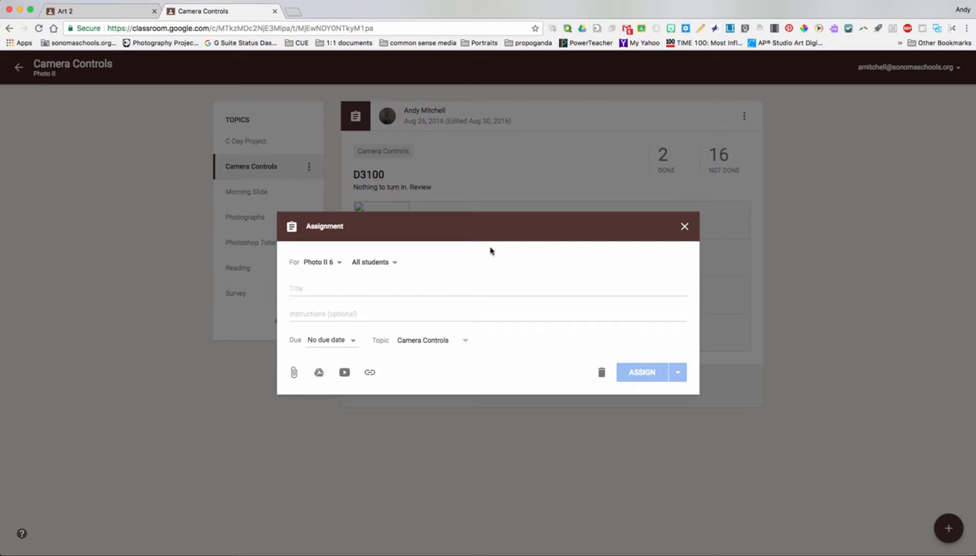
# Title the new assignment "sample" and leave its instructions empty
pyautogui.click(331, 287)
pyautogui.write('sample')
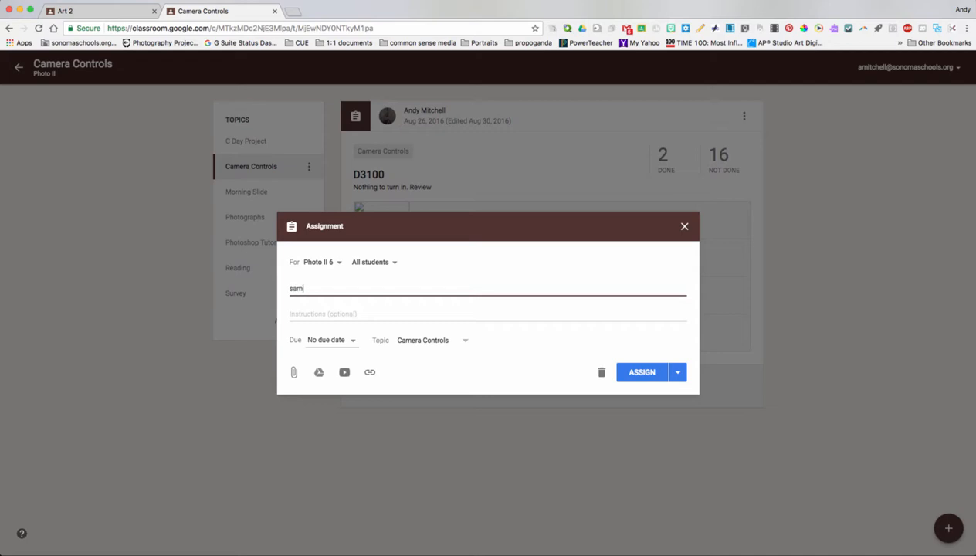
pyautogui.click(349, 316)
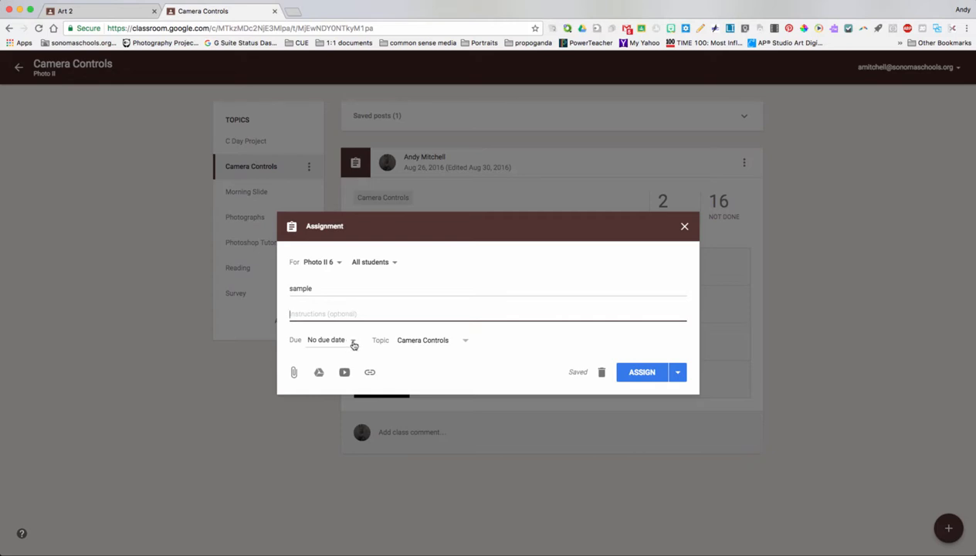
# Set the assignment's due date to Feb 15, 2017 without a due time, and assign it to the Photographs topic
pyautogui.click(352, 341)
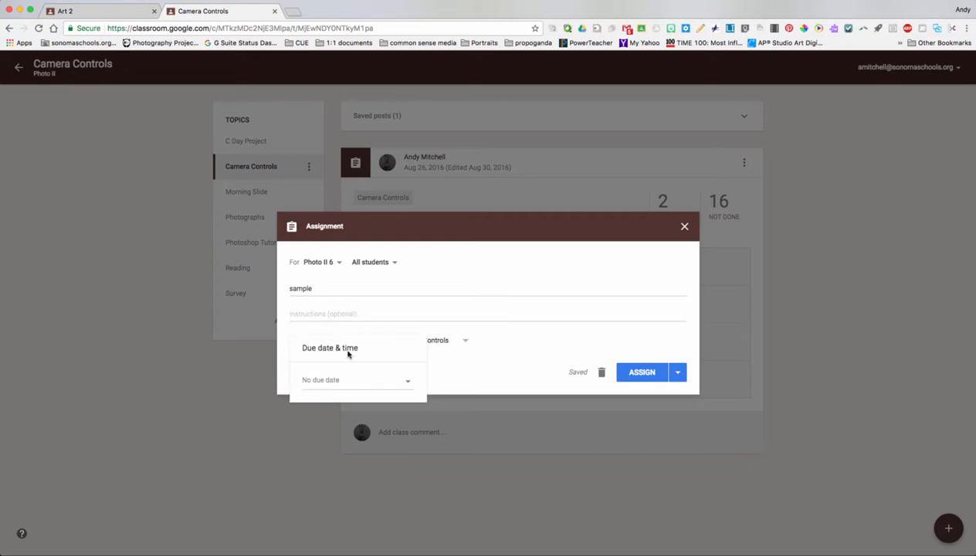
pyautogui.click(386, 380)
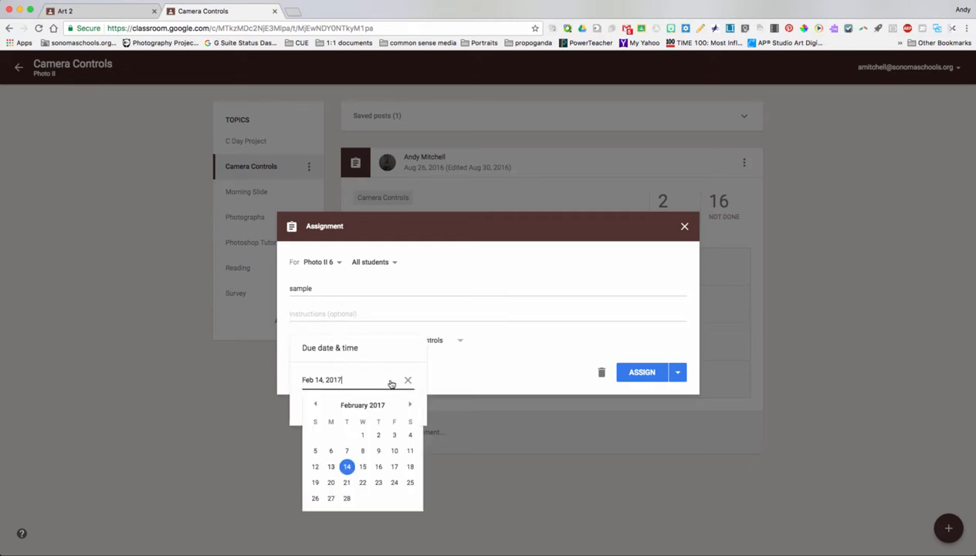
pyautogui.click(361, 468)
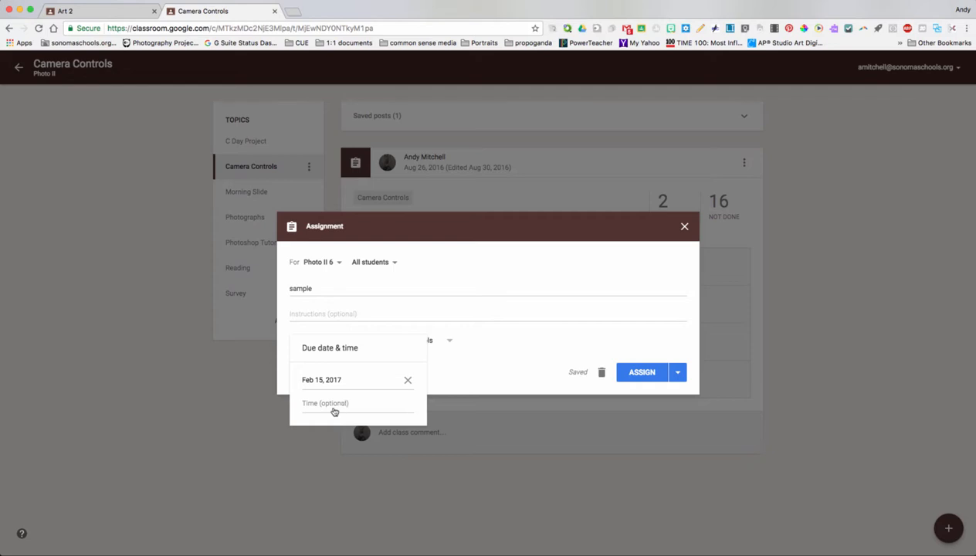
pyautogui.click(329, 403)
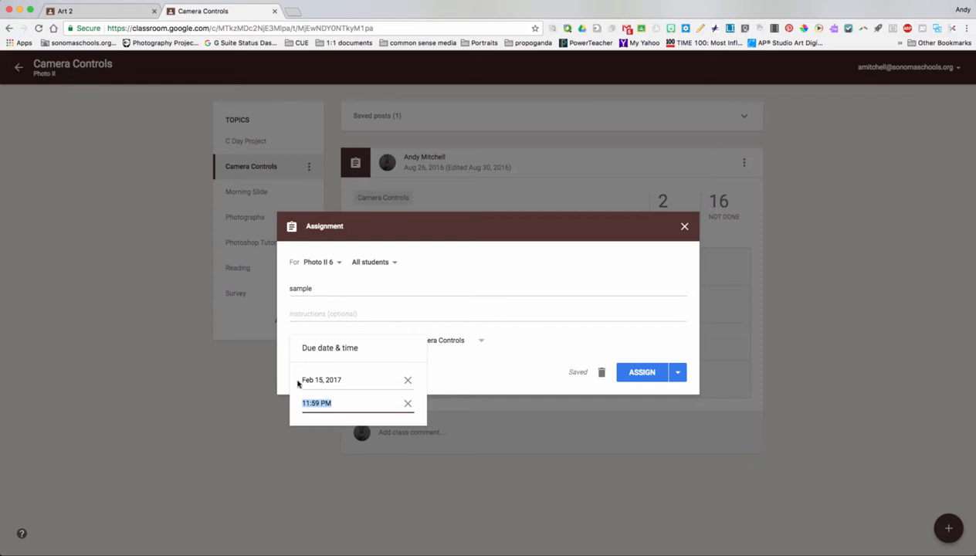
pyautogui.click(410, 407)
pyautogui.click(409, 403)
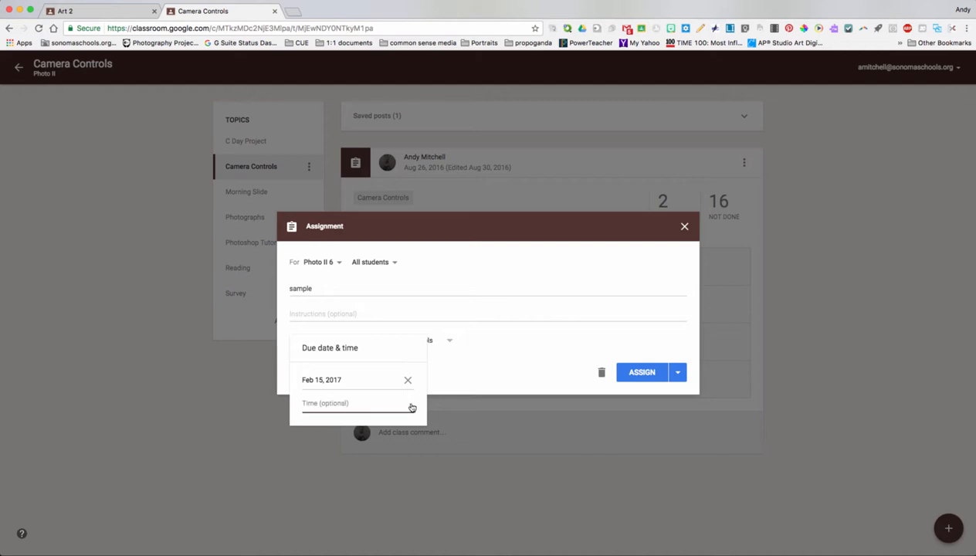
pyautogui.click(465, 373)
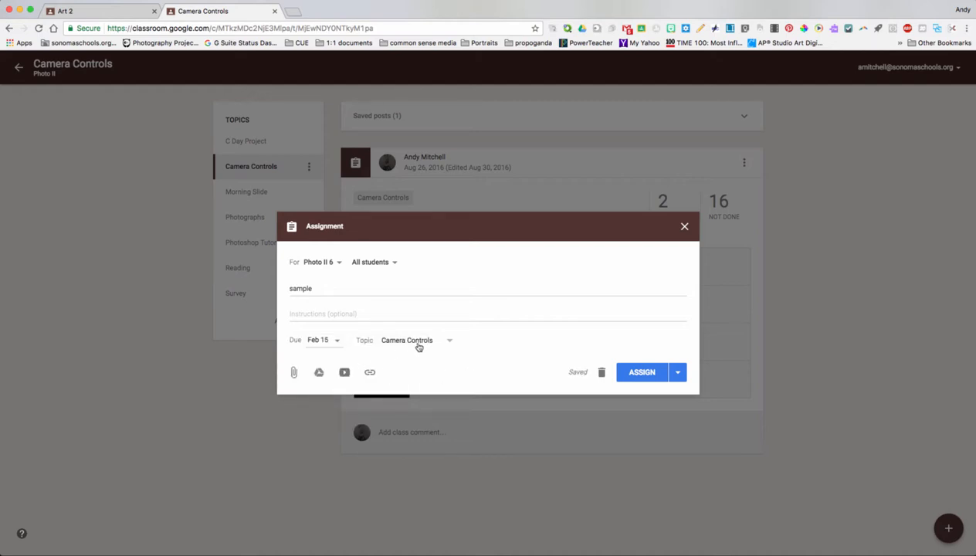
pyautogui.click(450, 343)
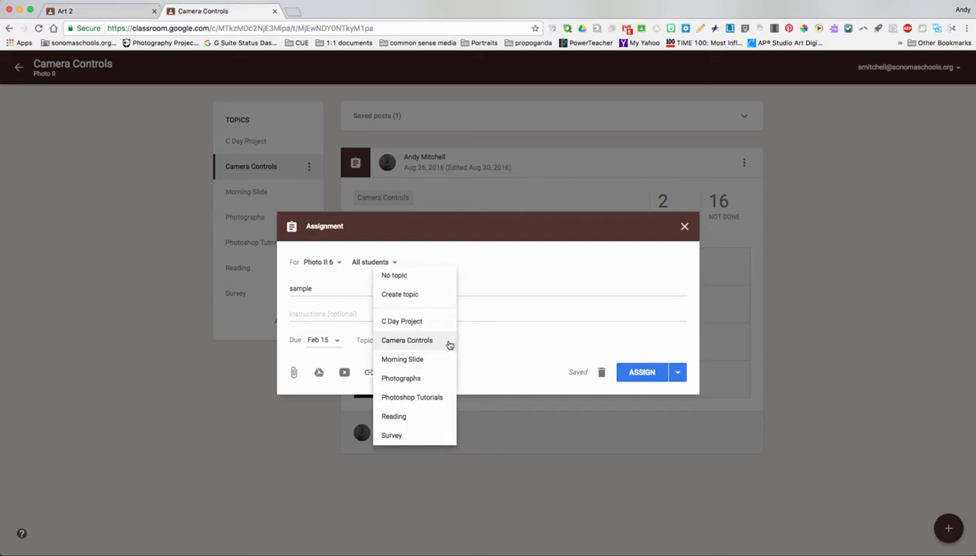
pyautogui.click(441, 382)
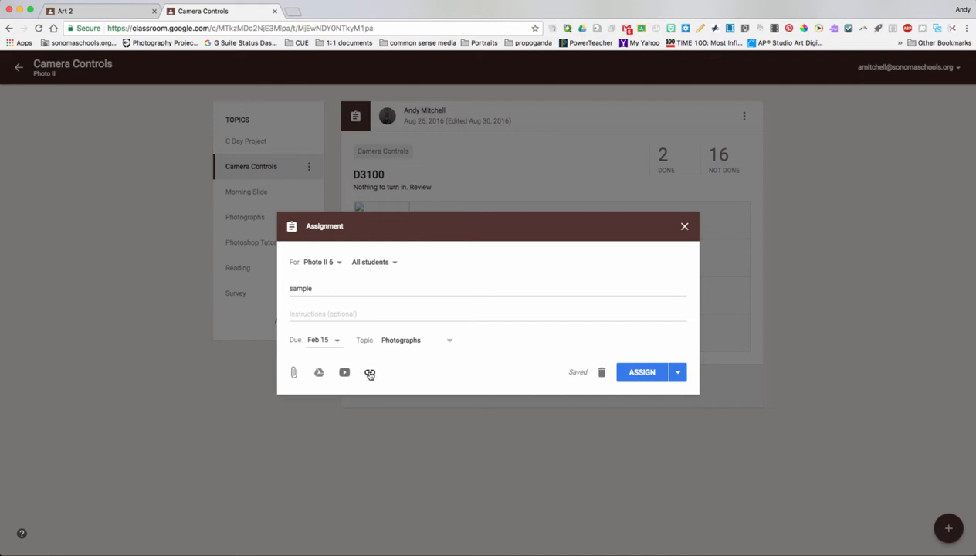
# Attach the Google Drive document "writing assignment #3" with a copy made for each student, and publish the assignment
pyautogui.click(319, 373)
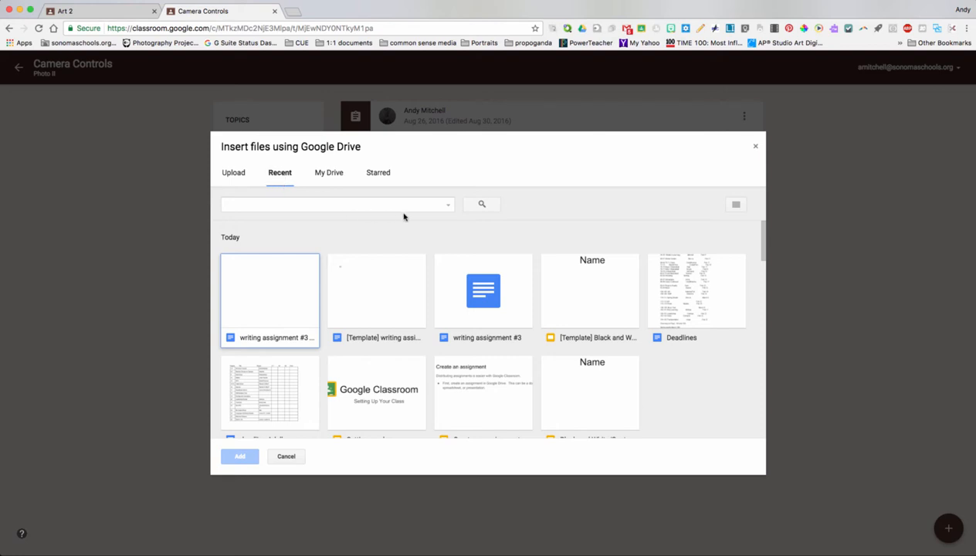
pyautogui.click(477, 298)
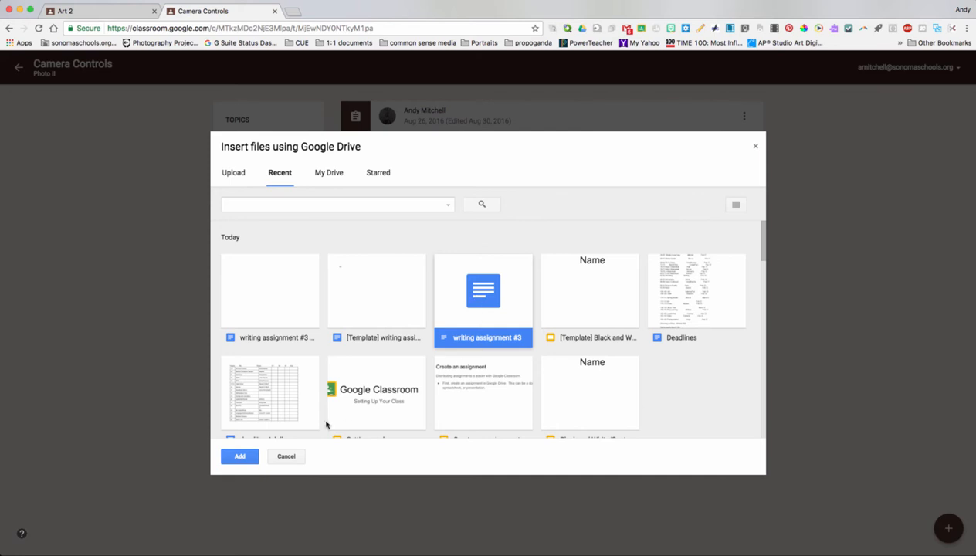
pyautogui.click(239, 456)
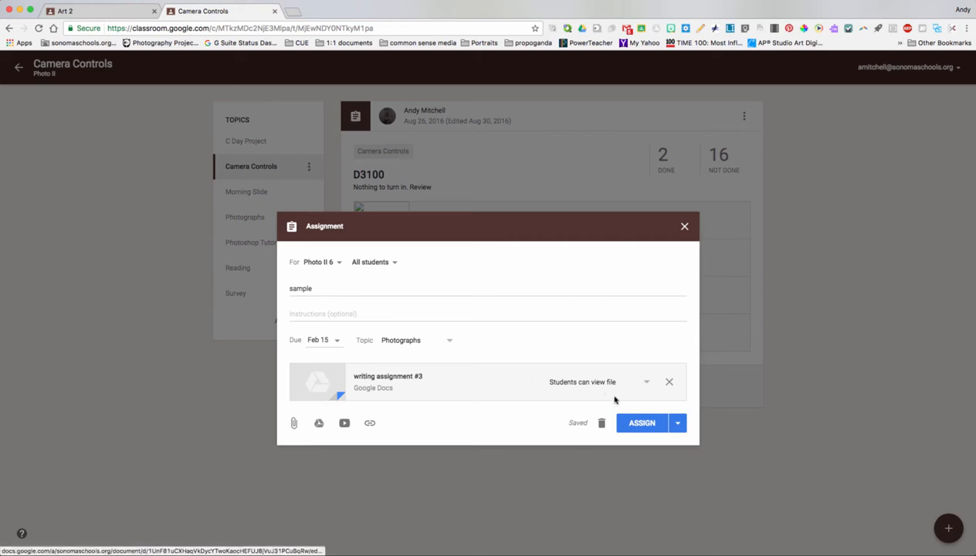
pyautogui.click(646, 384)
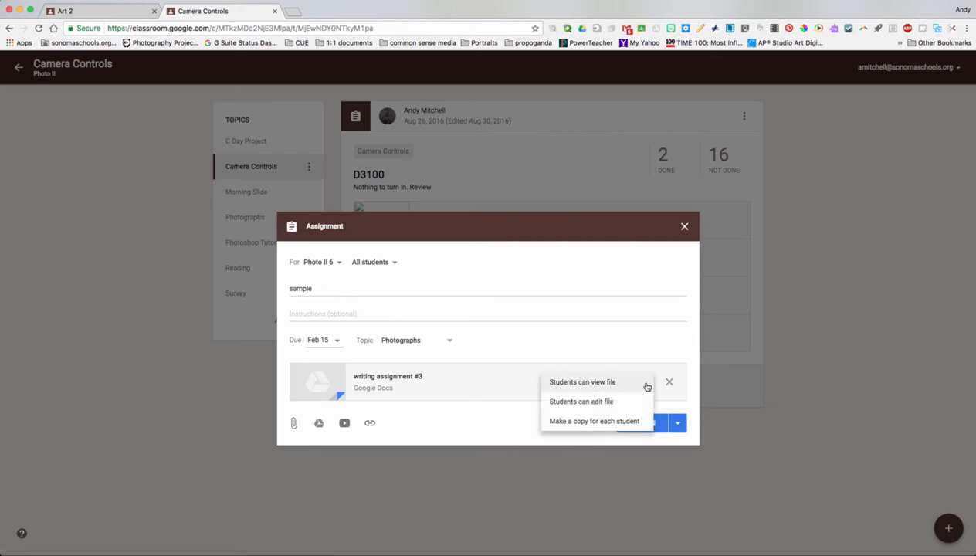
pyautogui.click(580, 423)
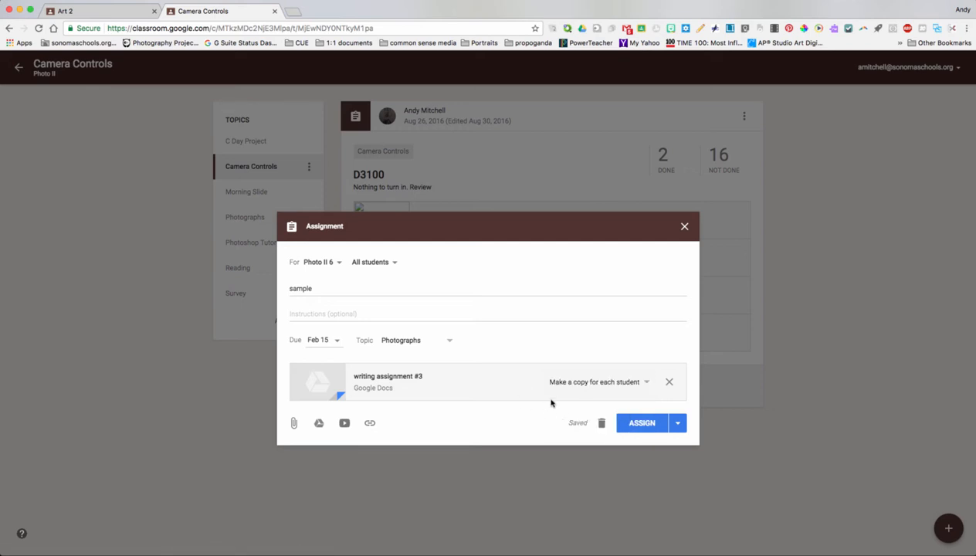
pyautogui.click(638, 423)
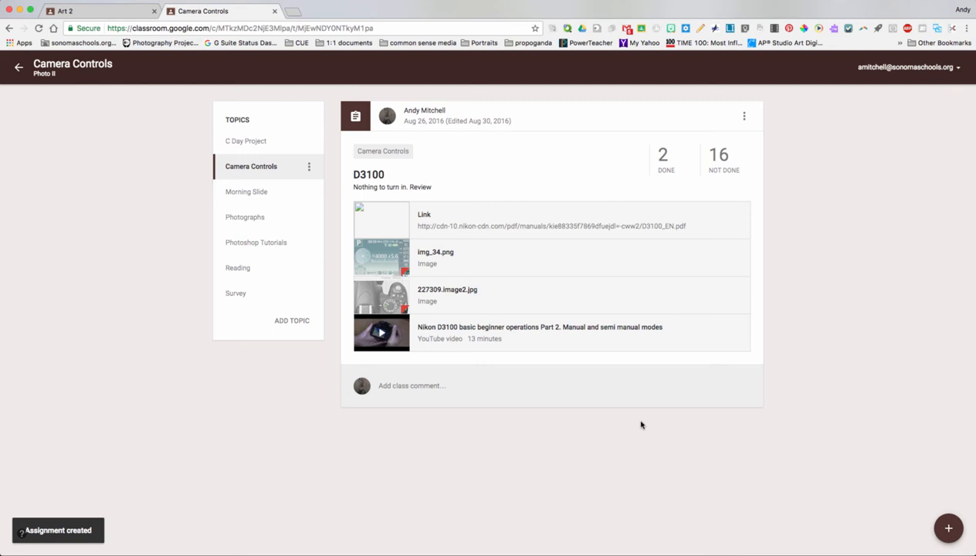
# View the sample assignment under the Photographs topic, open its attached document, and return to the class
pyautogui.click(245, 217)
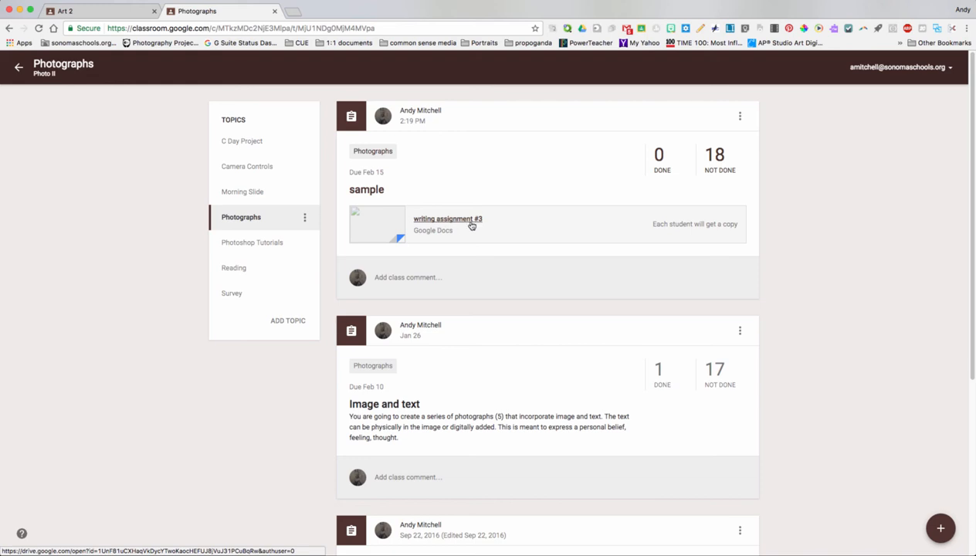
pyautogui.click(472, 224)
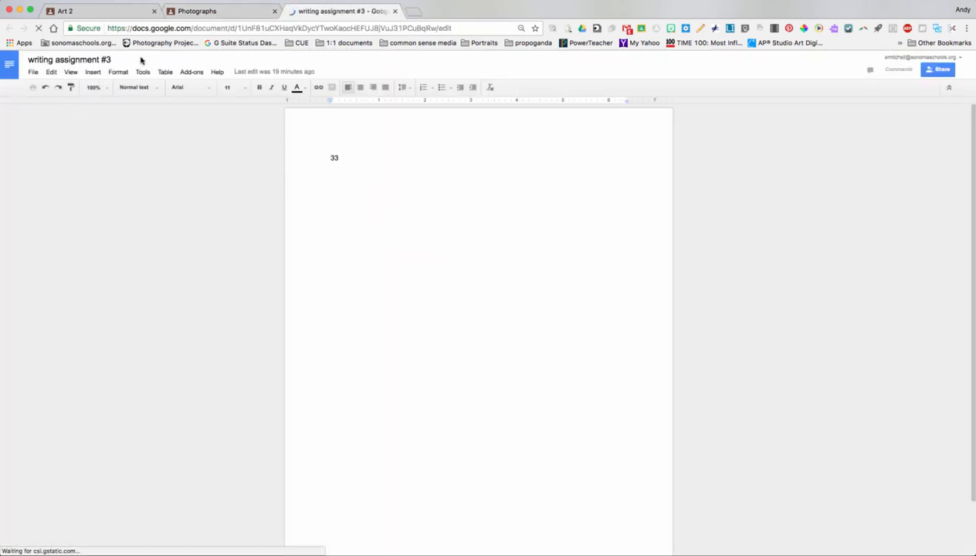
pyautogui.click(204, 12)
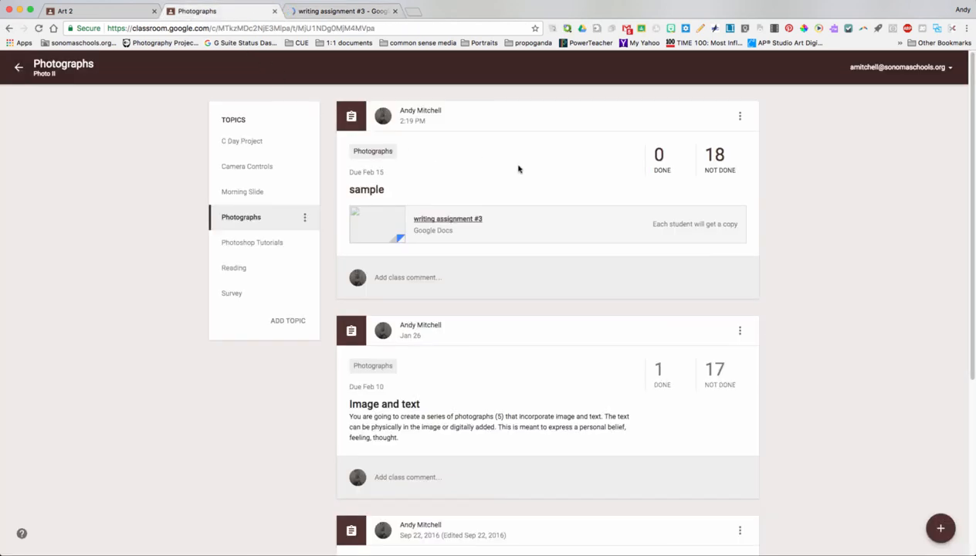
# Review the sample assignment's not-done student work, open one student's document copy, and close both document tabs
pyautogui.click(718, 159)
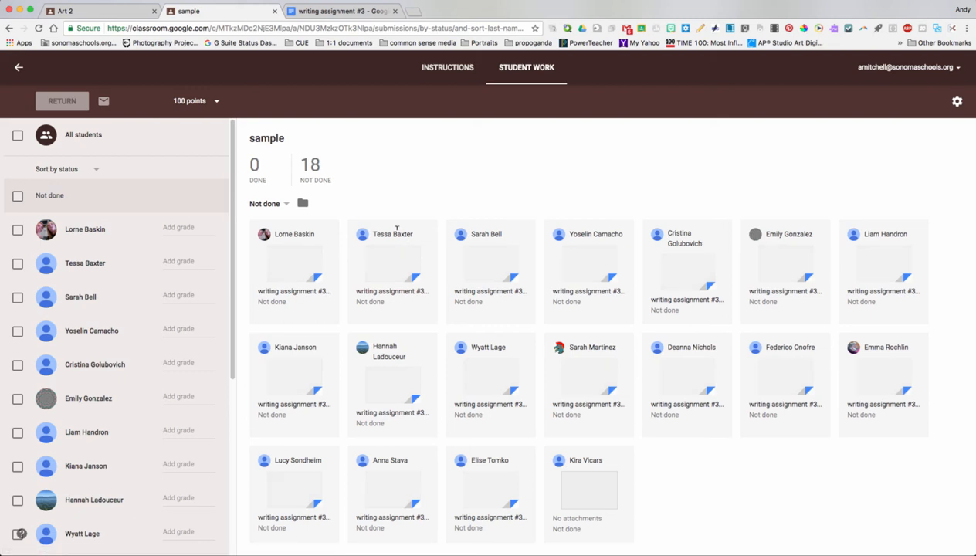
pyautogui.click(385, 262)
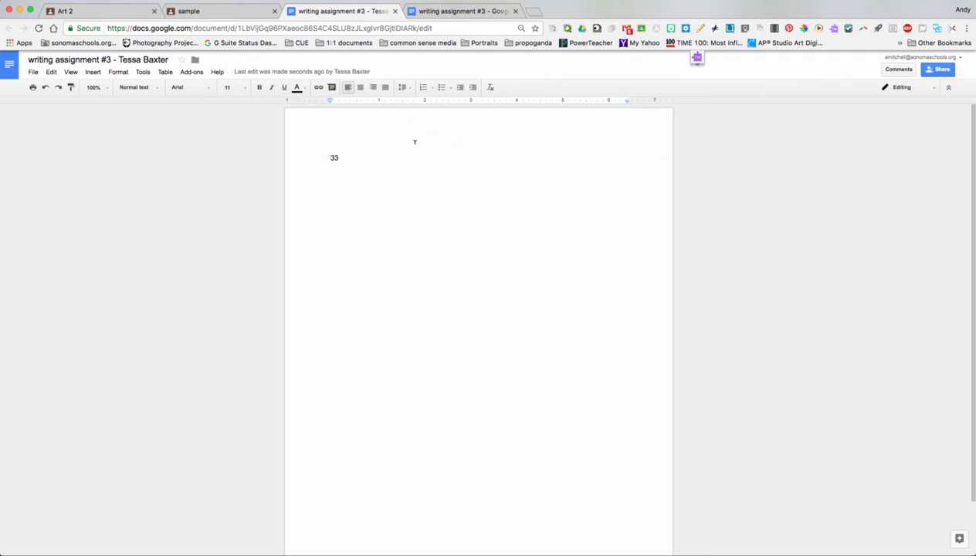
pyautogui.click(394, 12)
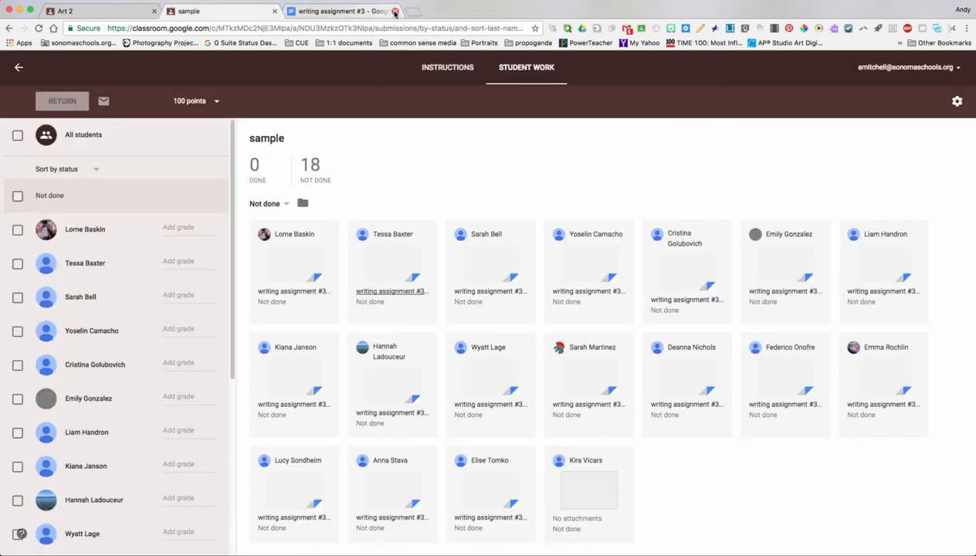
pyautogui.click(395, 12)
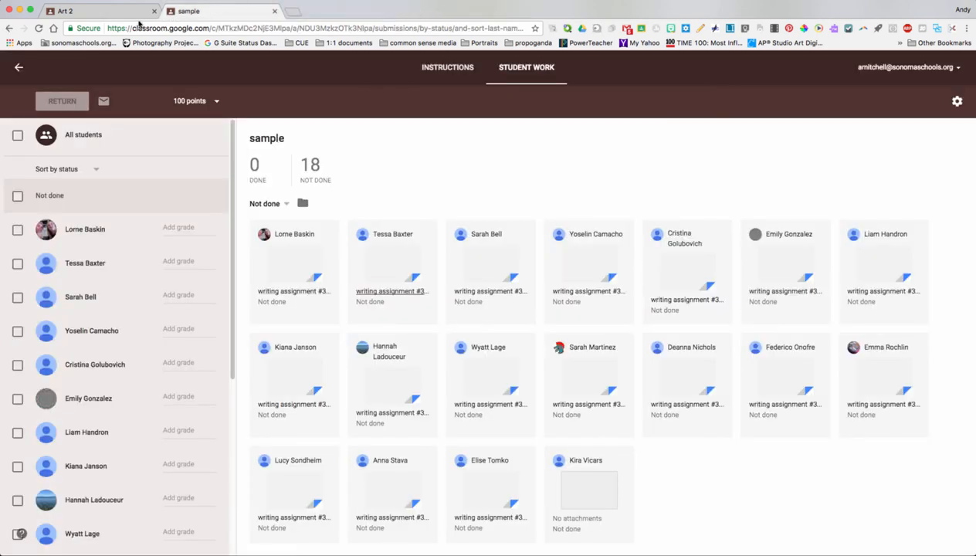
pyautogui.click(815, 1)
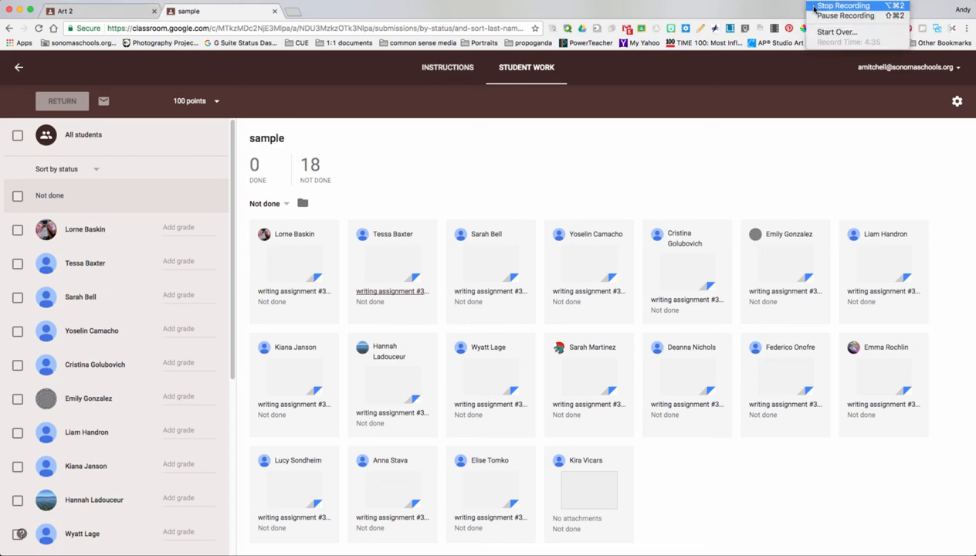